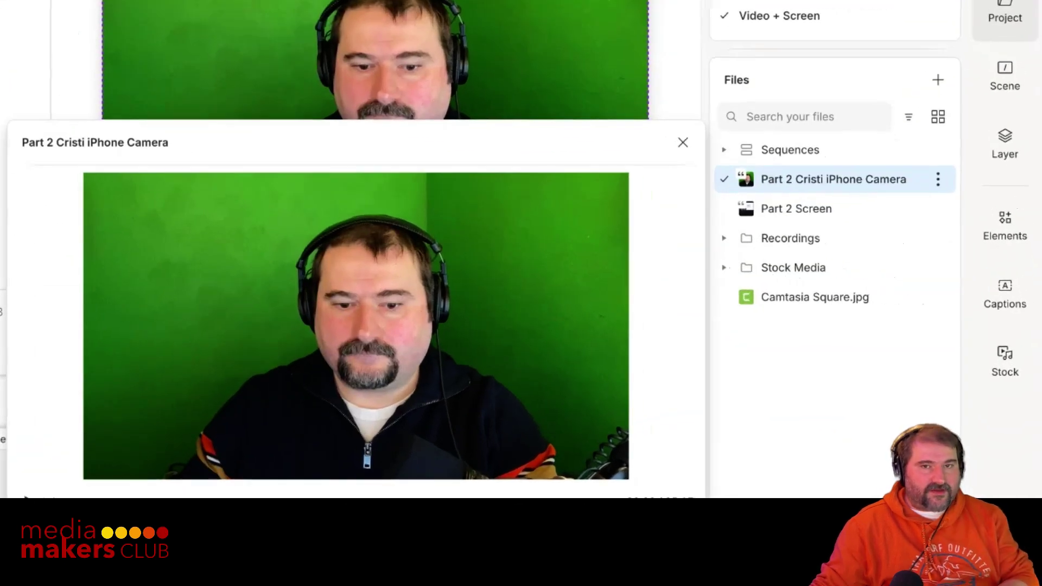
Create a sequence from the iPhone camera file and open it in the sequence editor
key(Escape)
click(938, 179)
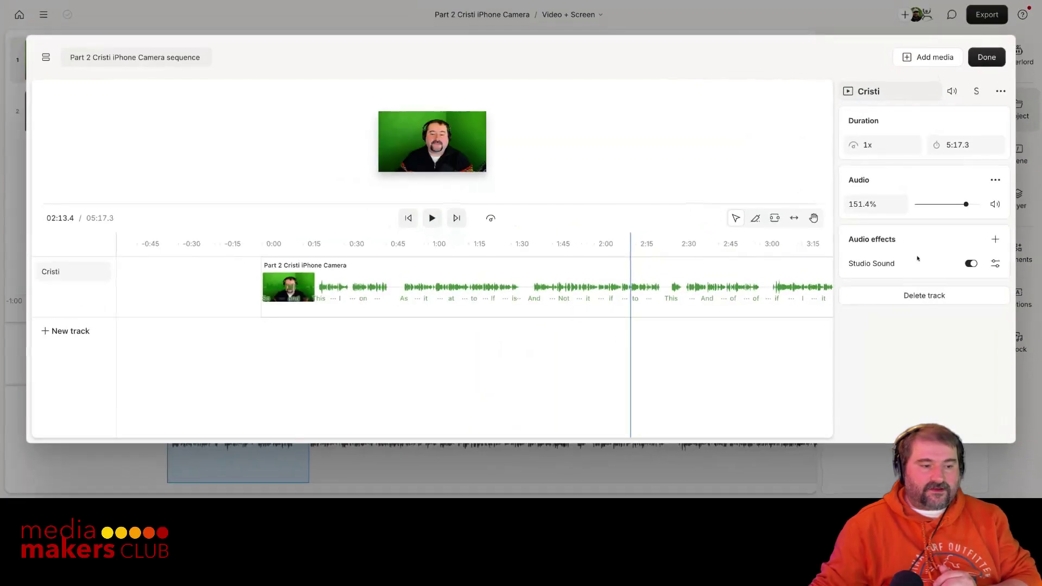
click(798, 266)
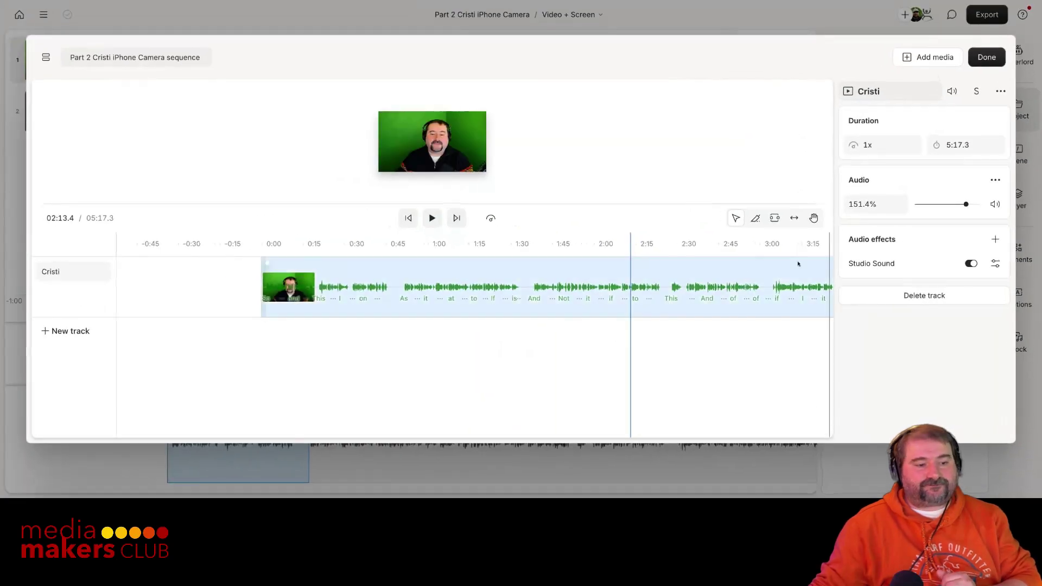
click(475, 322)
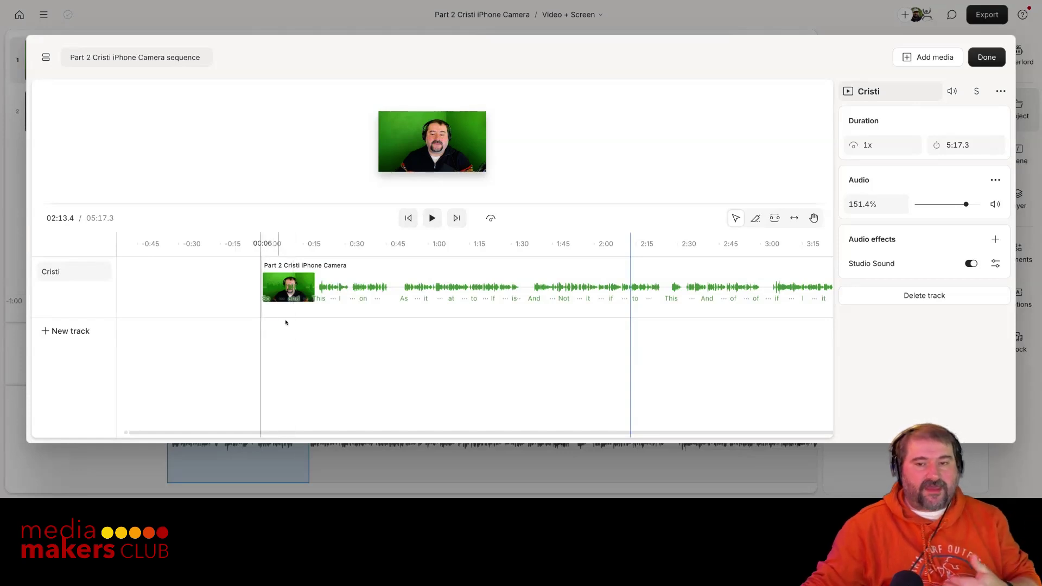
Add the same iPhone camera file to the sequence as a second track
click(904, 63)
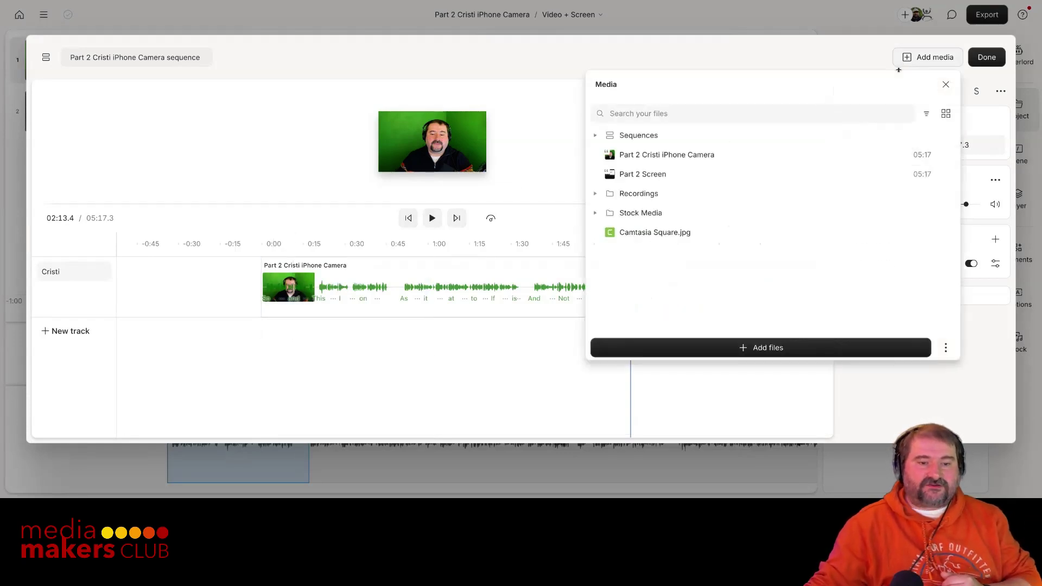
click(701, 157)
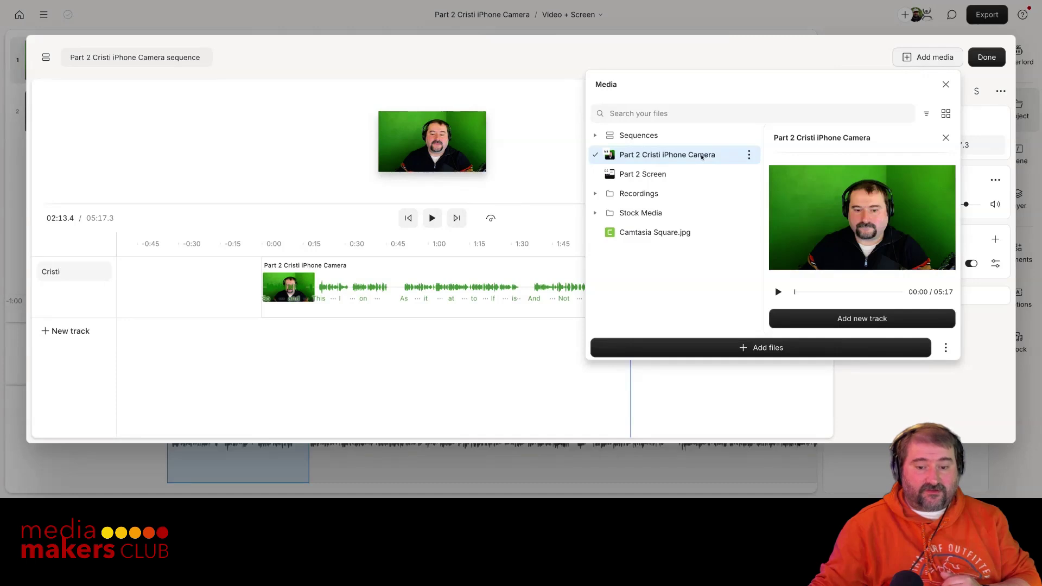
click(837, 320)
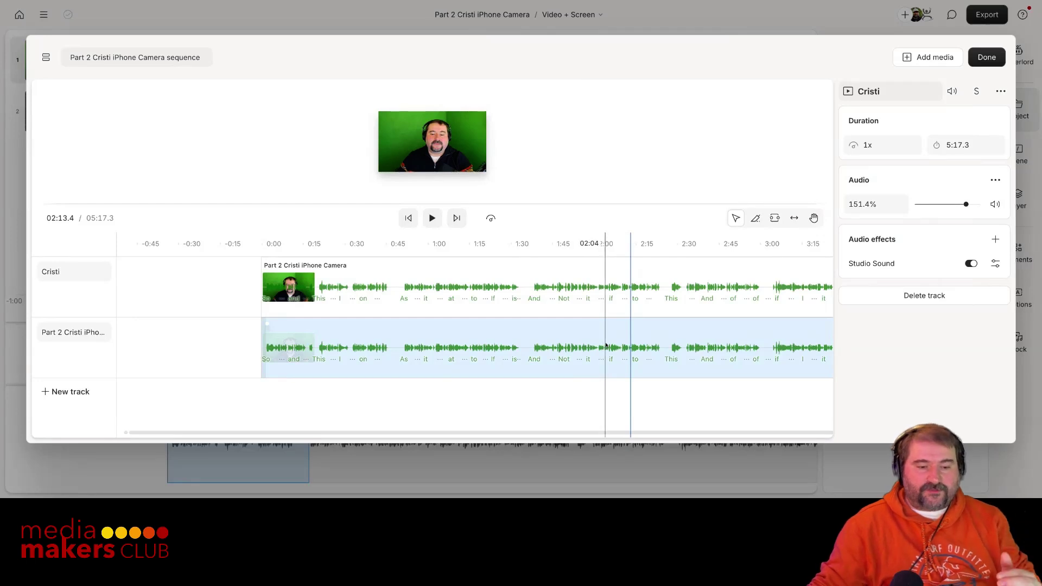
Mute the duplicate camera track, remove it from the script, and finish editing the sequence
click(549, 350)
click(953, 98)
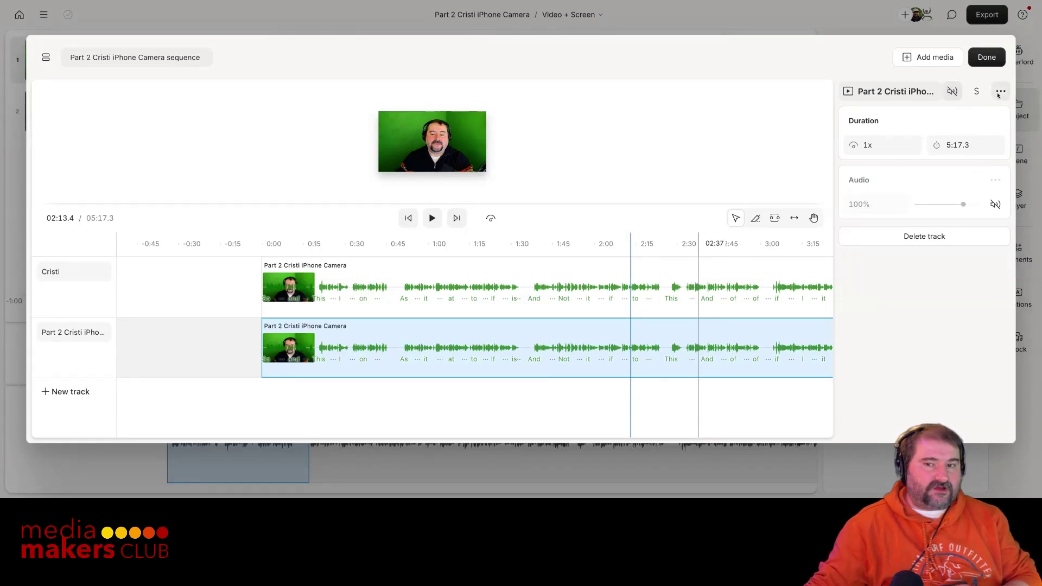
click(999, 92)
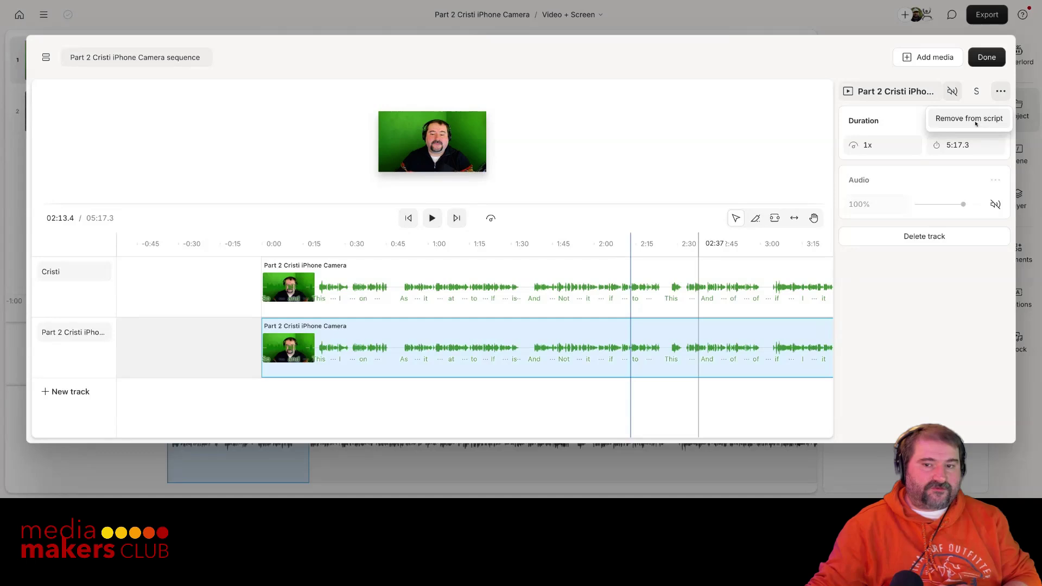
click(976, 123)
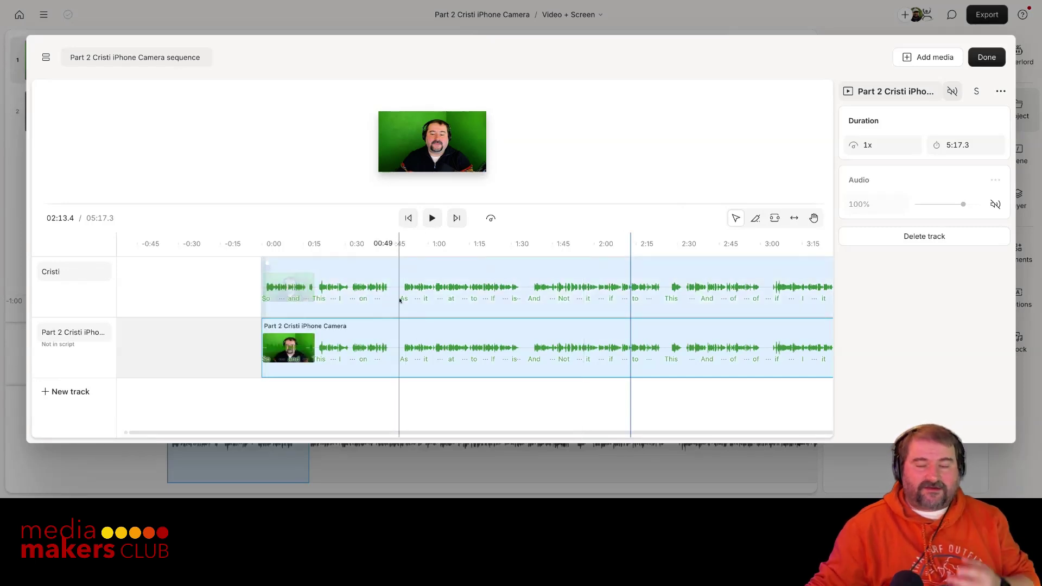
click(984, 57)
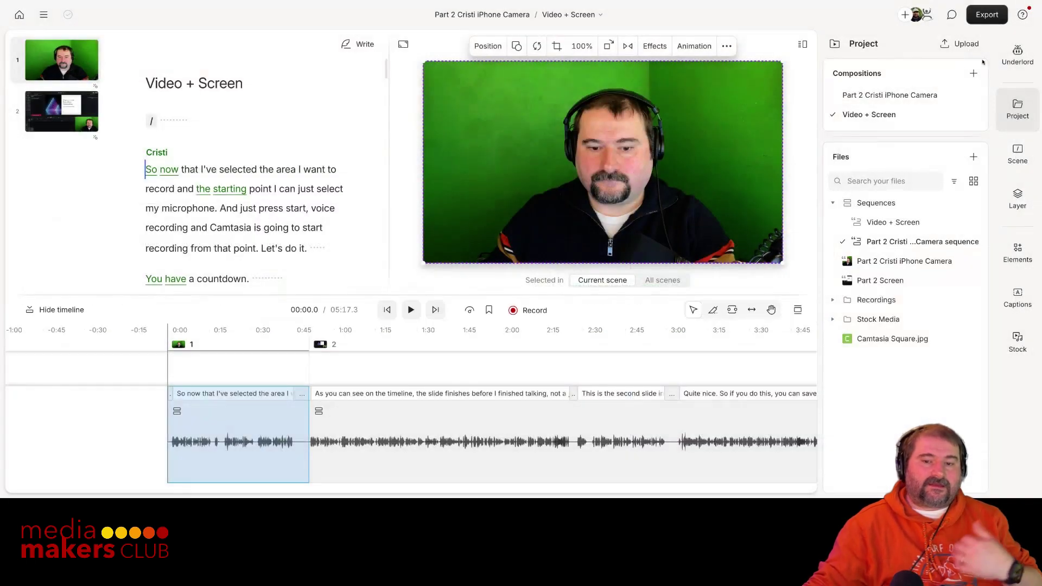
Rename the new iPhone camera sequence as TEXT BEHIND
right_click(901, 243)
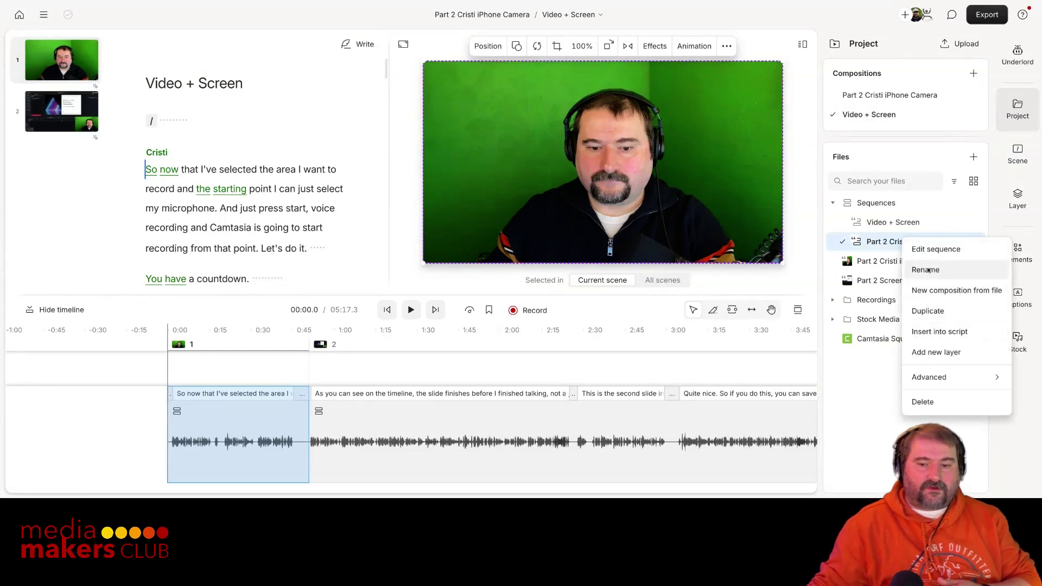
click(926, 270)
text(TEXT BEHIND)
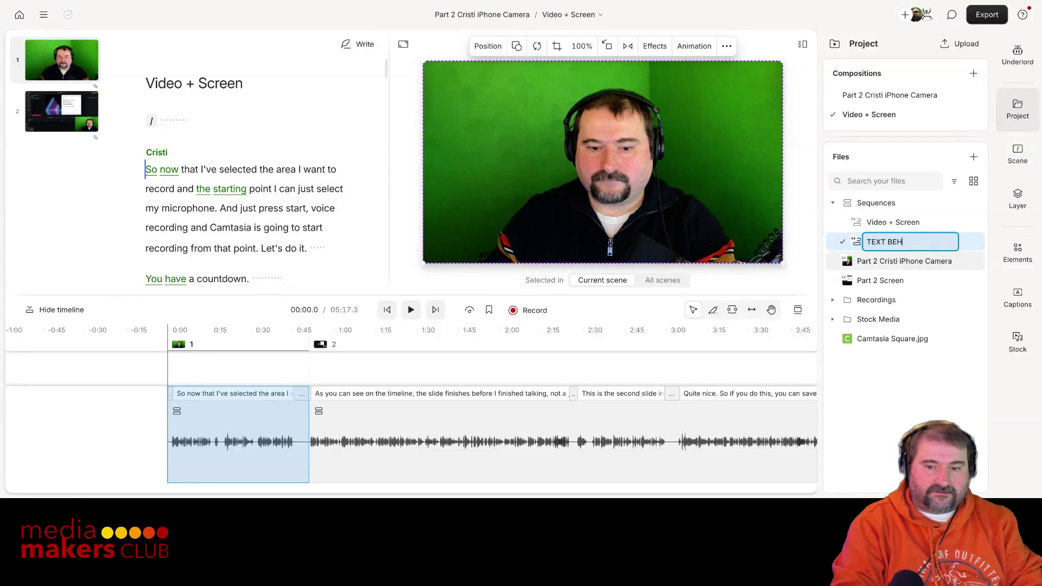
key(Return)
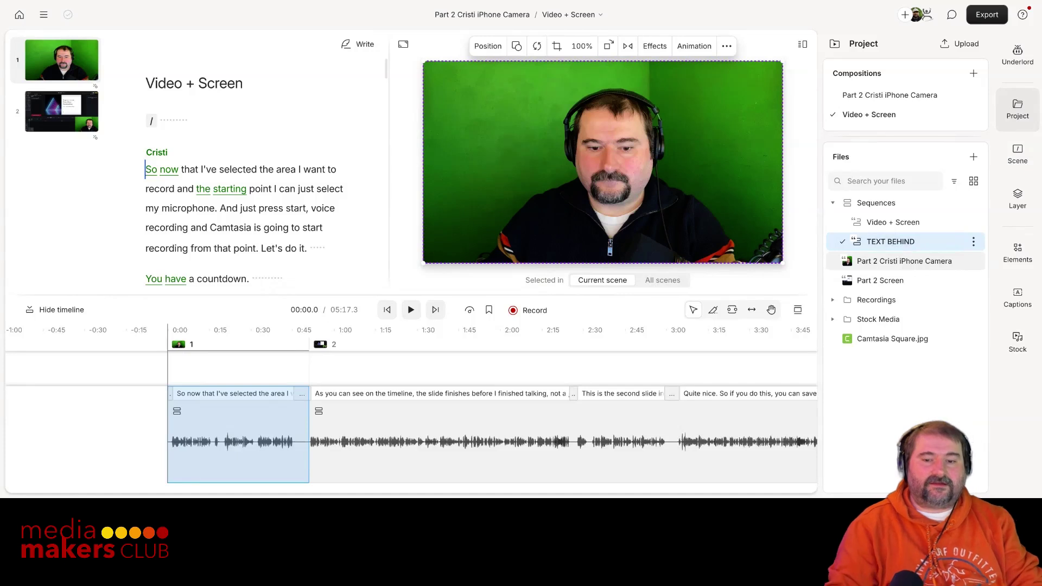
Create a new composition from the TEXT BEHIND sequence
right_click(892, 245)
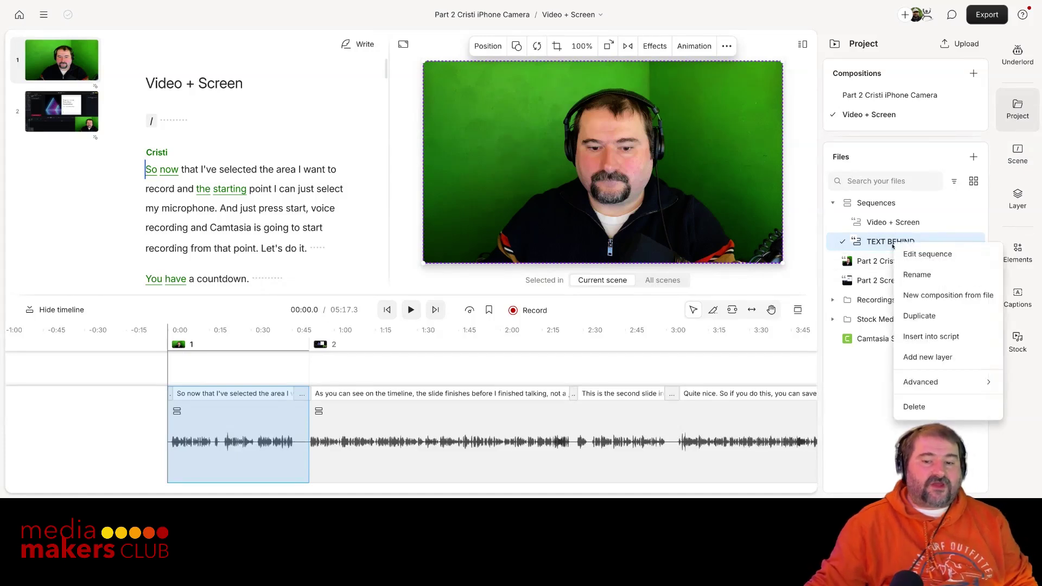
click(919, 297)
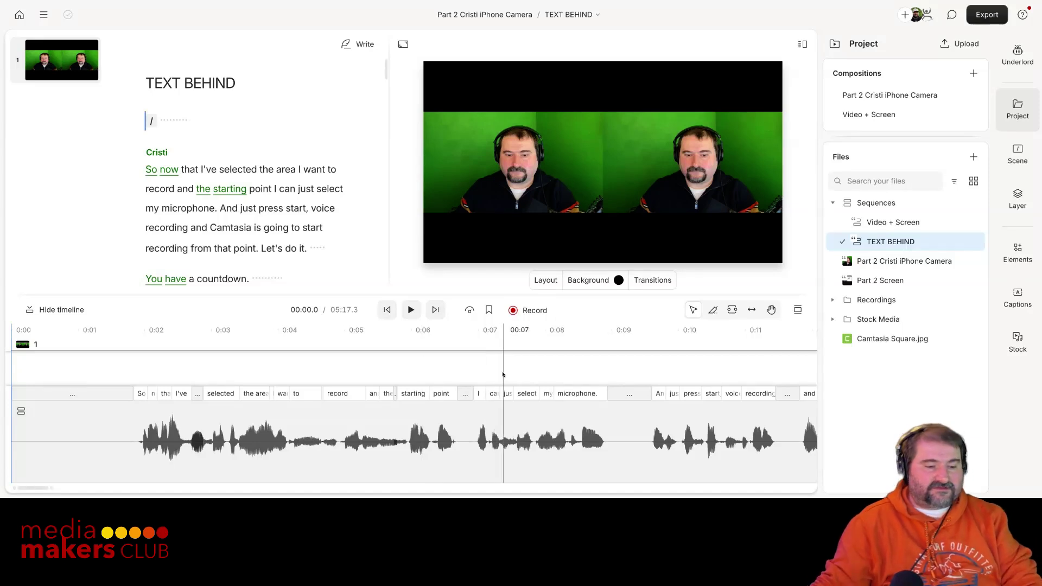
scroll(503, 374, down, 3)
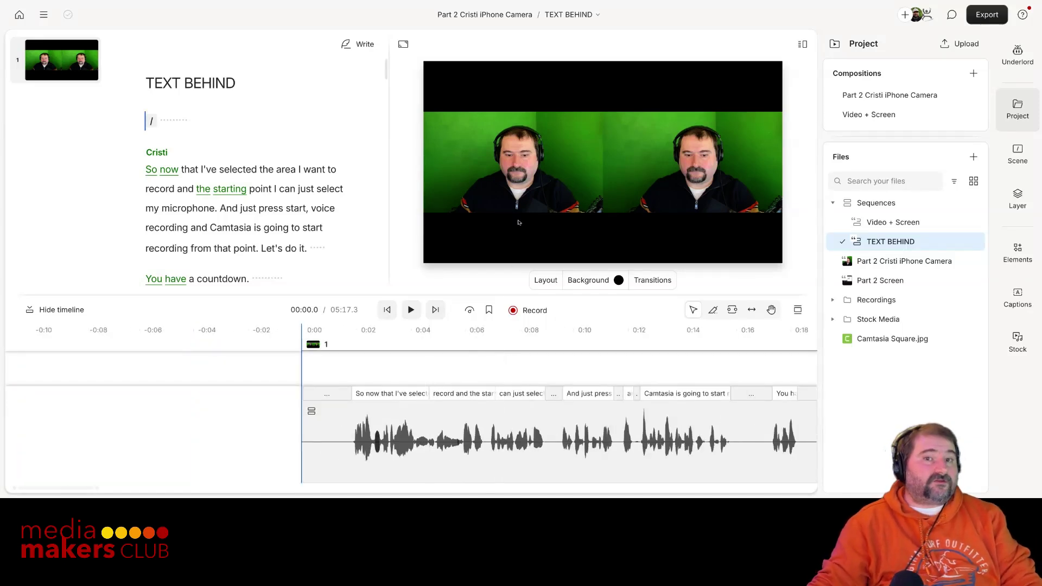
Make both camera layers fill the scene editor so that they overlap exactly
click(654, 180)
drag(655, 178, 481, 122)
click(409, 52)
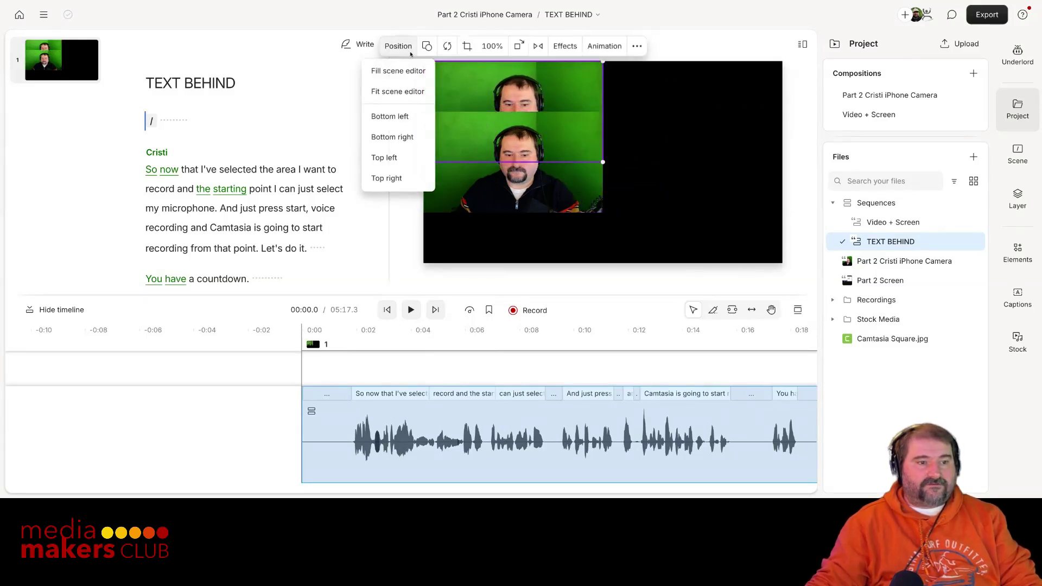
click(393, 71)
click(480, 144)
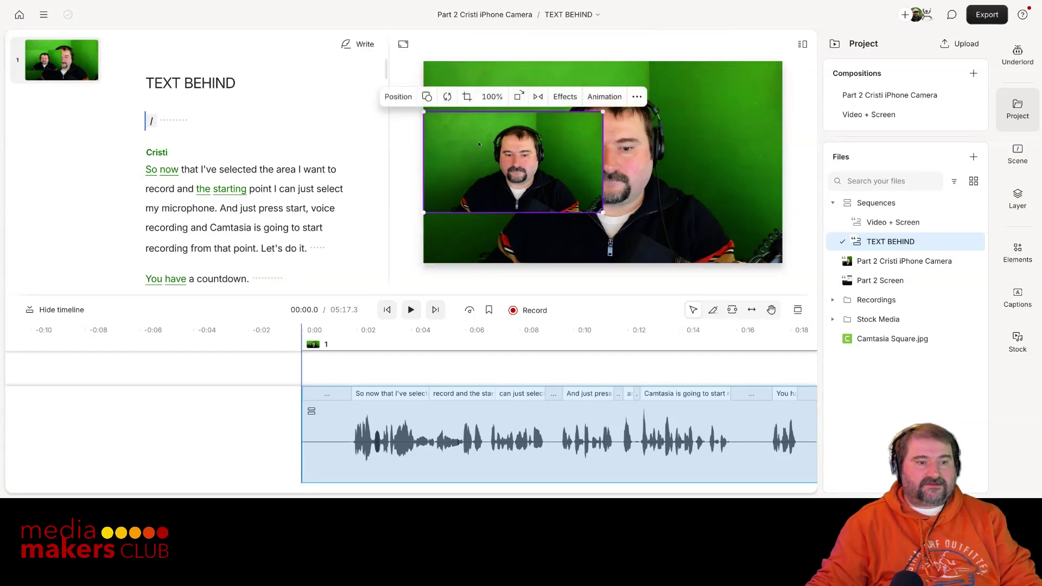
click(395, 97)
click(405, 120)
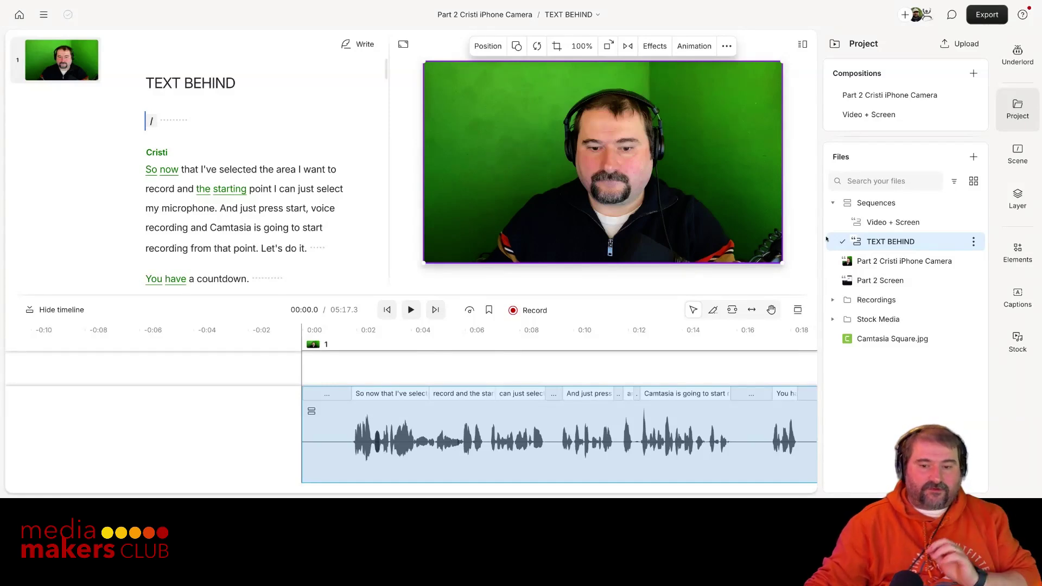
Apply the Green screen visual effect to the upper script layer of the scene
click(1010, 160)
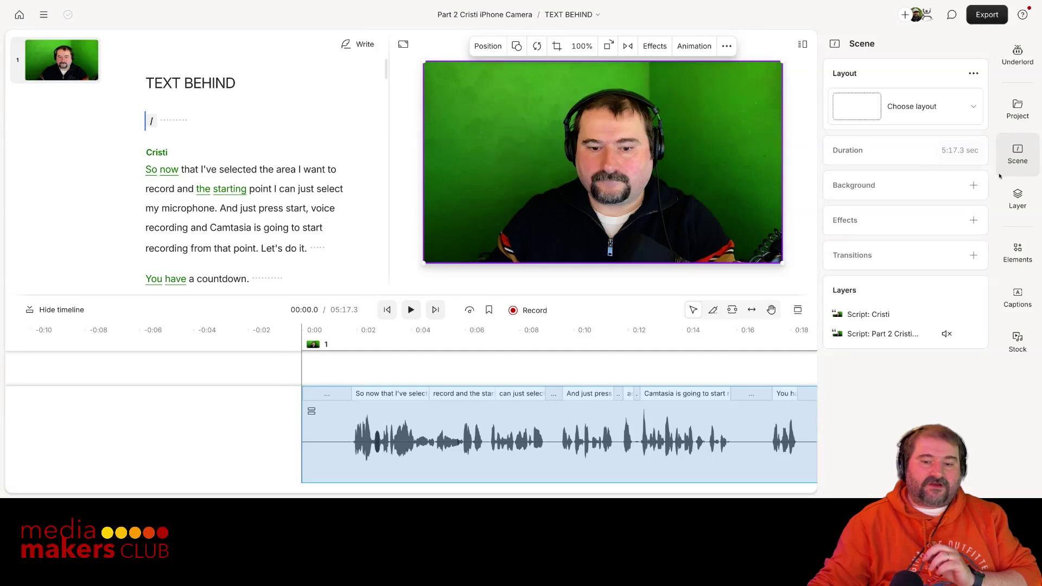
click(874, 316)
scroll(875, 318, down, 3)
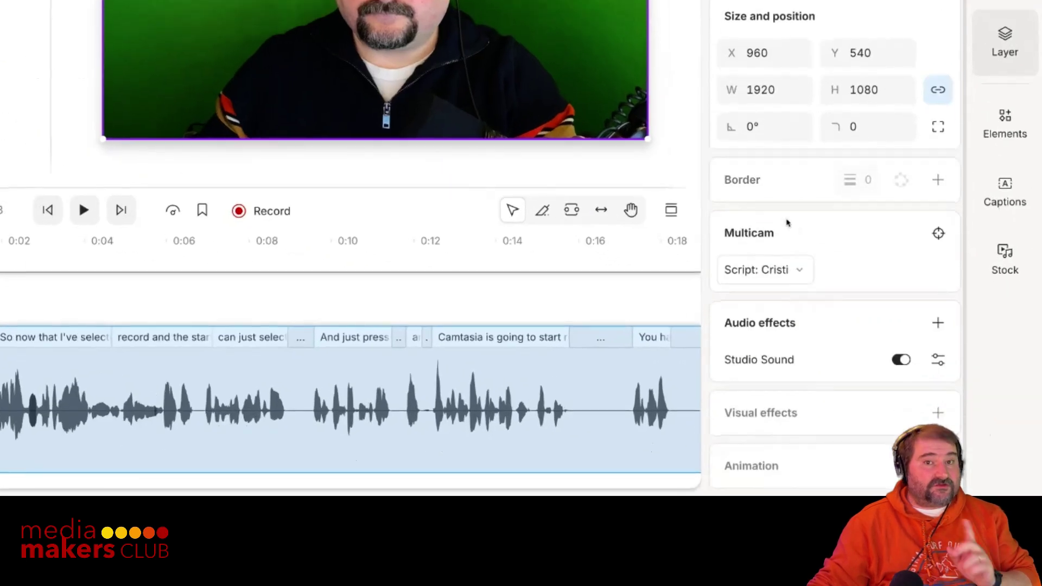
click(938, 414)
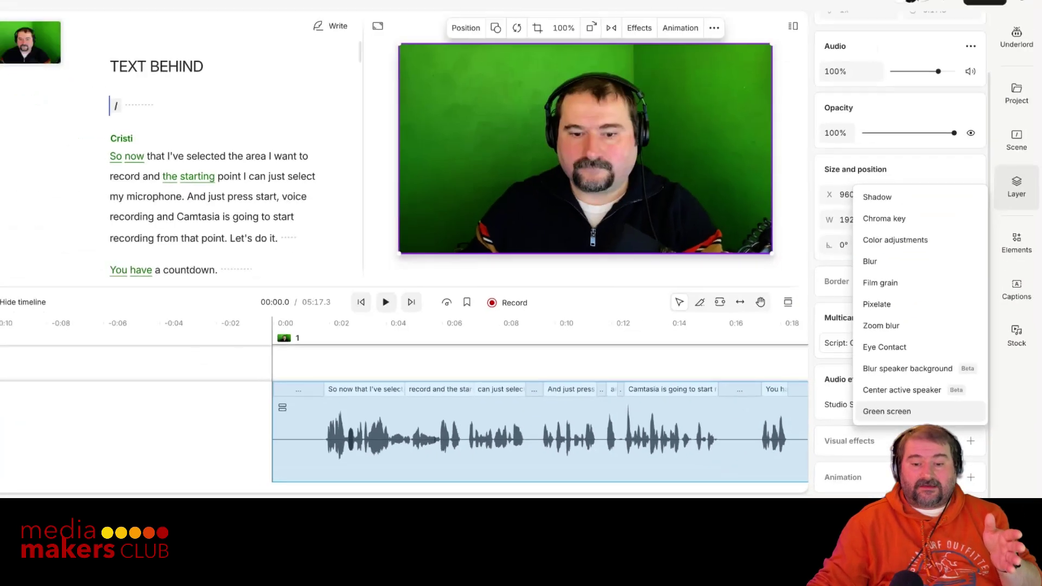
click(815, 370)
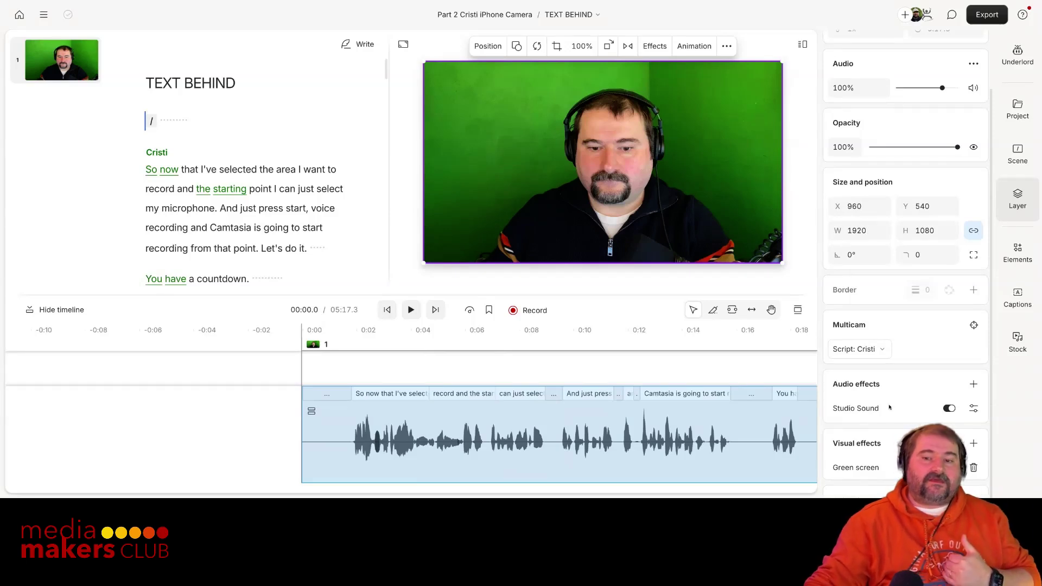
Hide the lower duplicate camera layer to check the green screen cutout, and show it again
click(1012, 173)
mouse_move(886, 342)
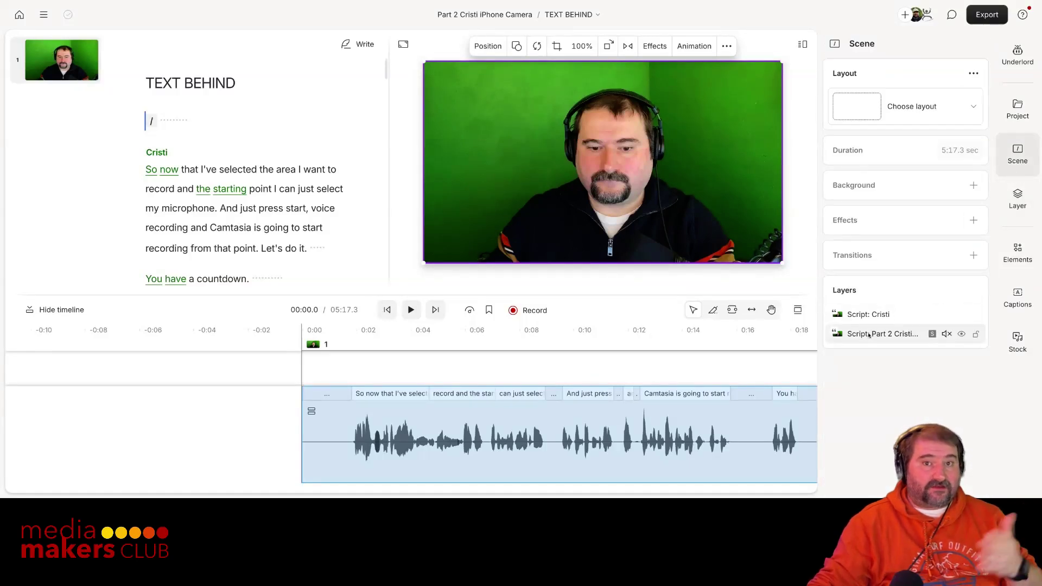
click(962, 334)
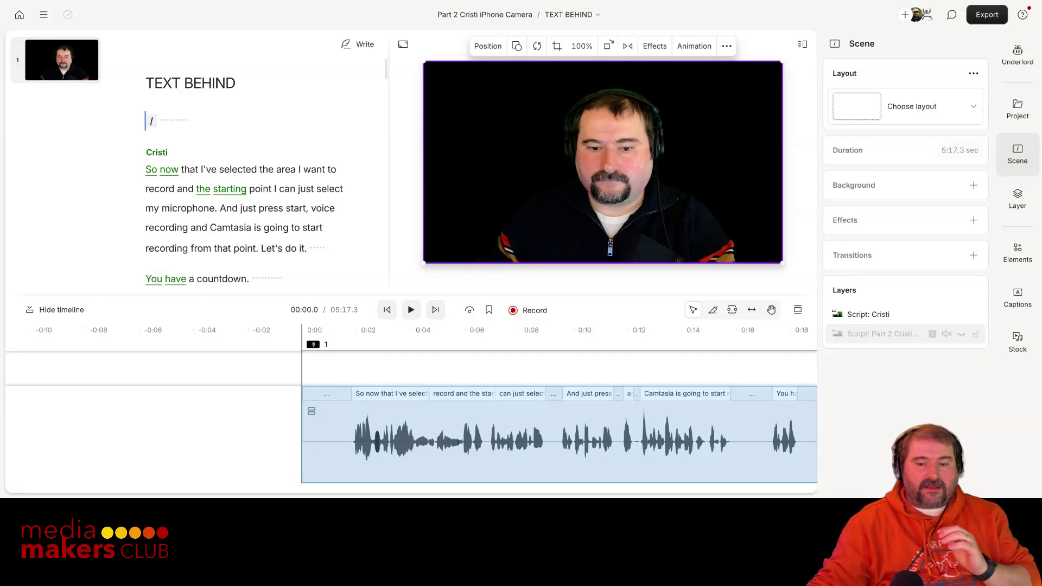
click(961, 334)
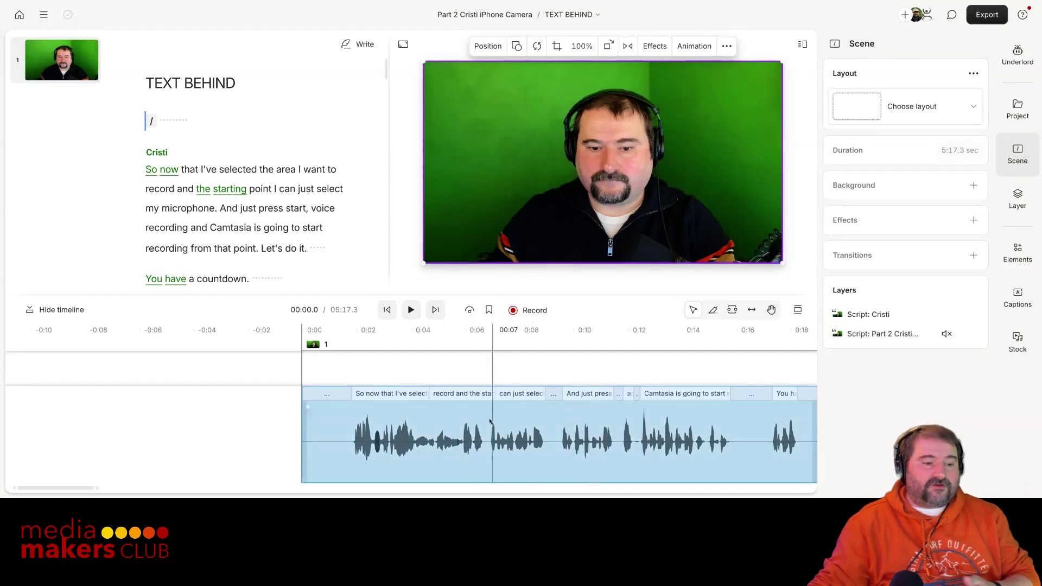
Add a Title element reading TEXT to the scene with the playhead at 3 seconds
drag(309, 376, 385, 353)
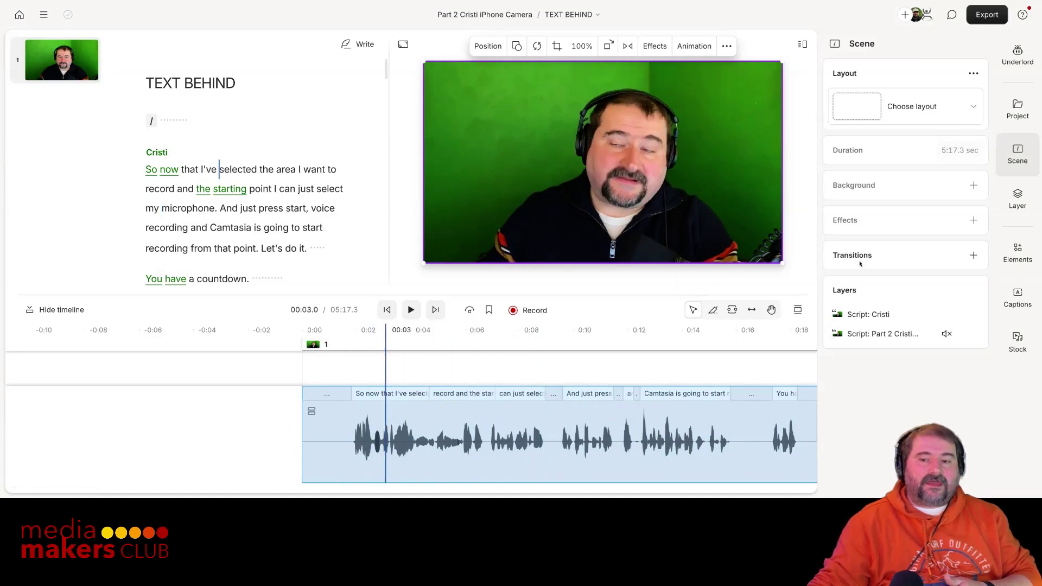
click(1017, 253)
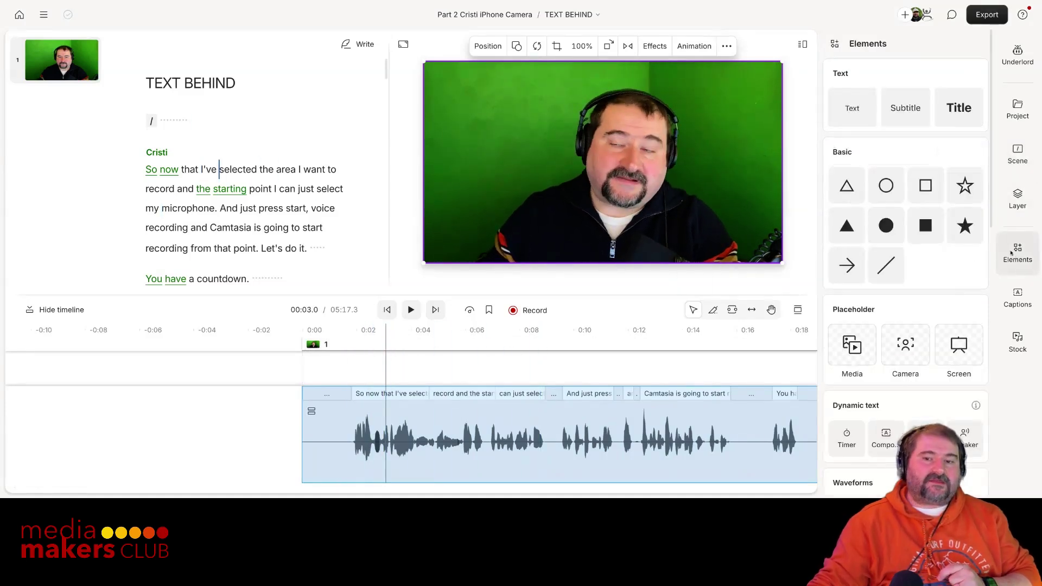
click(959, 108)
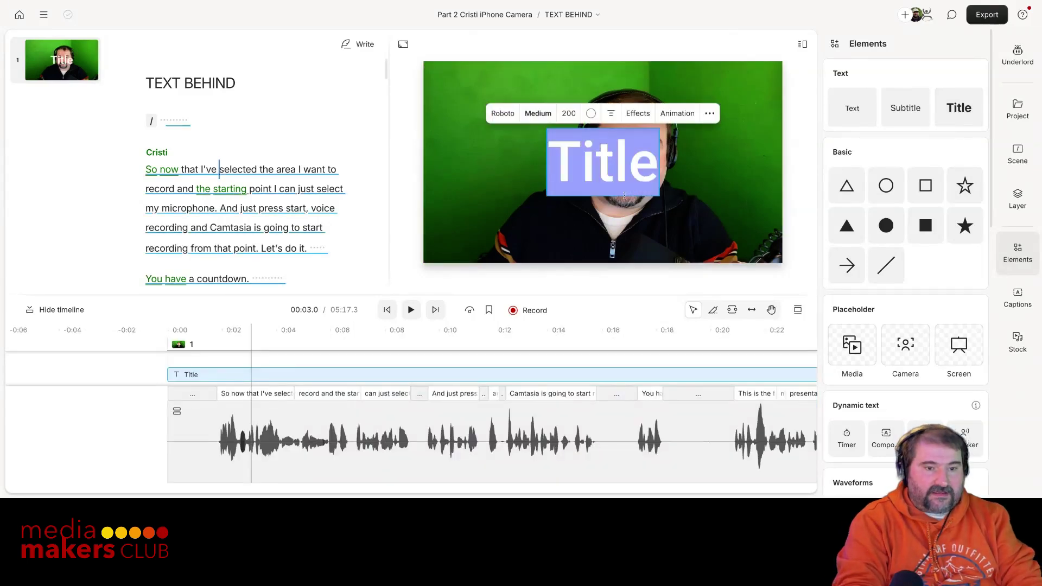
text(BEHIND)
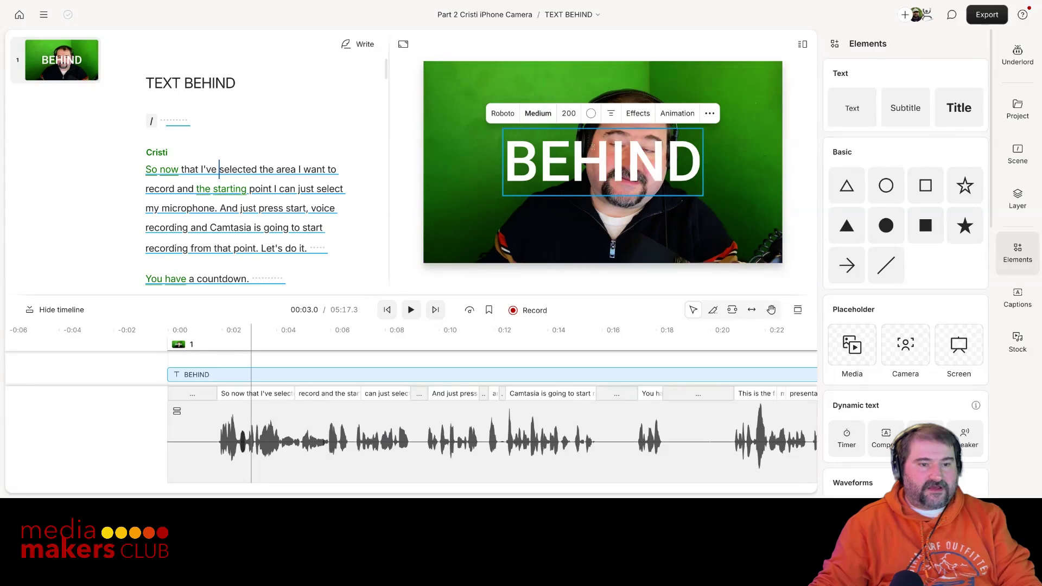
double_click(587, 166)
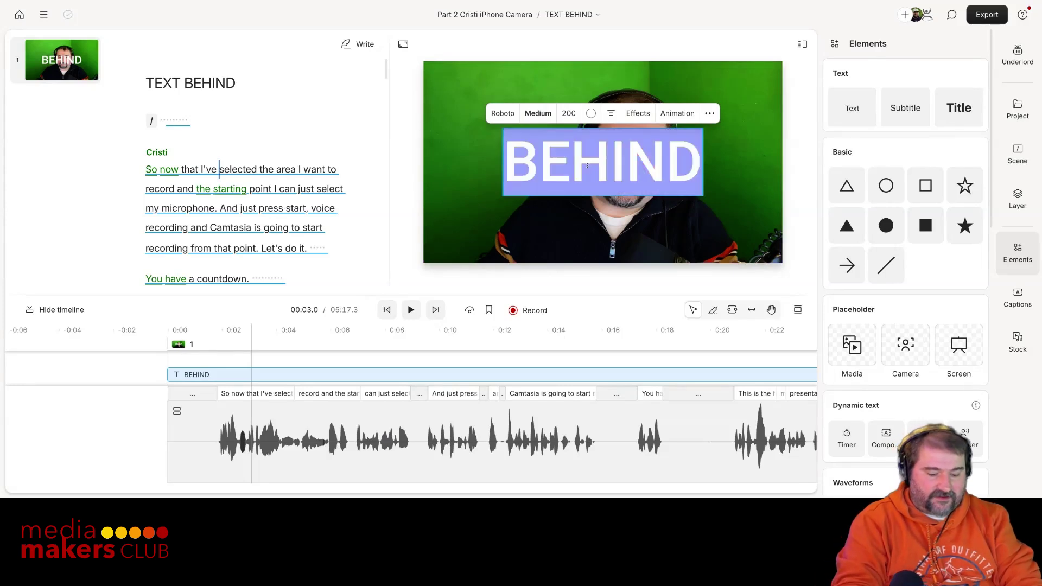
text(TEXT)
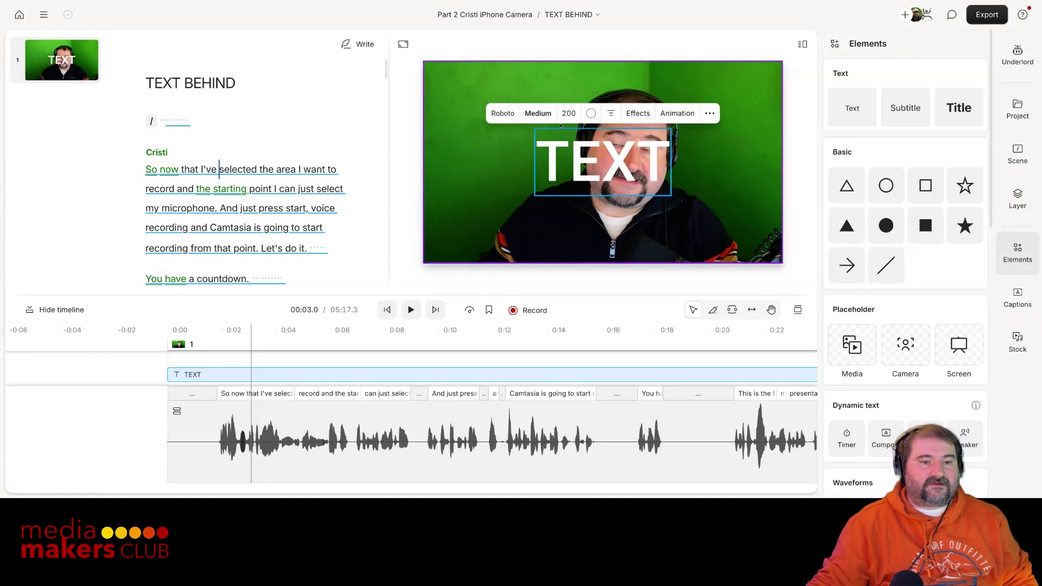
Enlarge the TEXT title to font size 327 and check it over the speaker at 5 seconds
drag(569, 114, 716, 113)
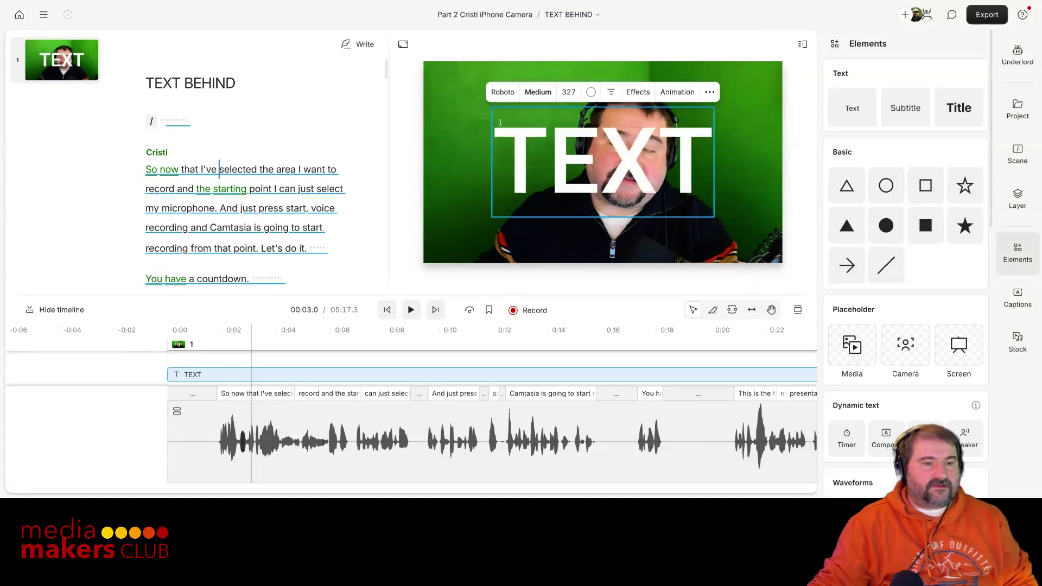
click(304, 331)
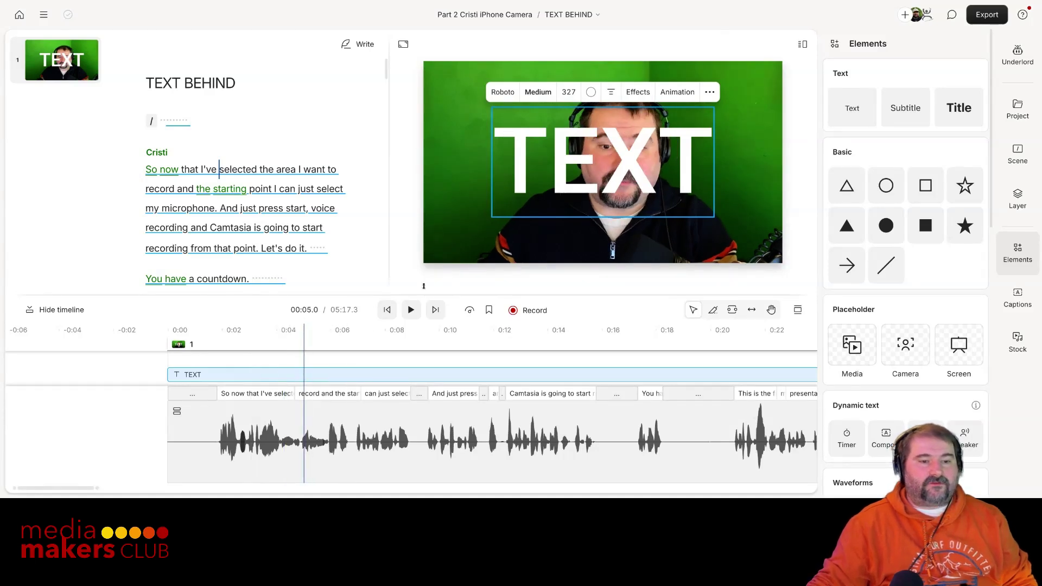
click(550, 189)
click(508, 283)
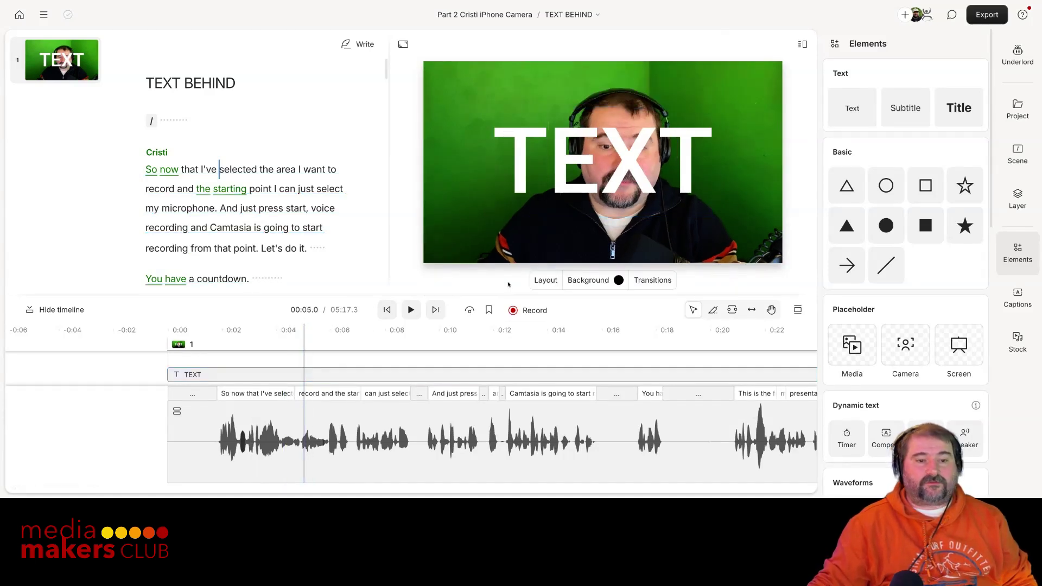
Send the TEXT title backward in the layer order so it sits between the two camera layers, behind the speaker
click(561, 164)
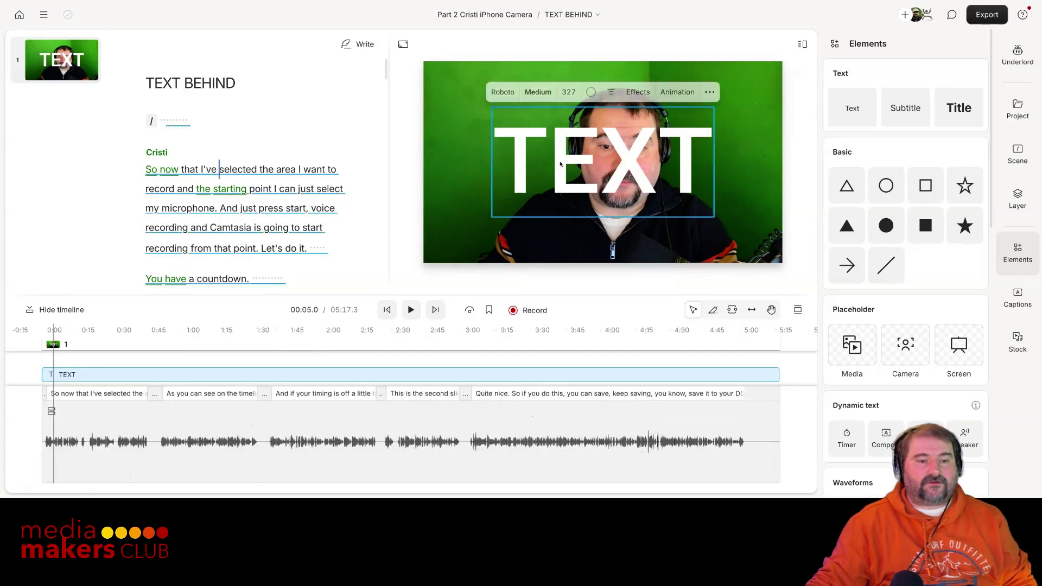
right_click(560, 164)
mouse_move(581, 198)
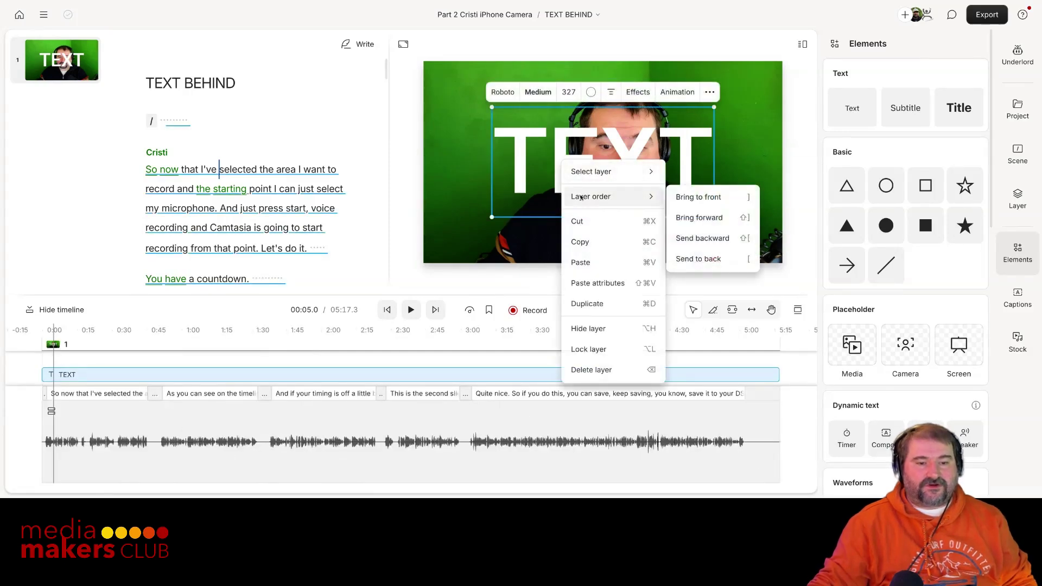
click(696, 243)
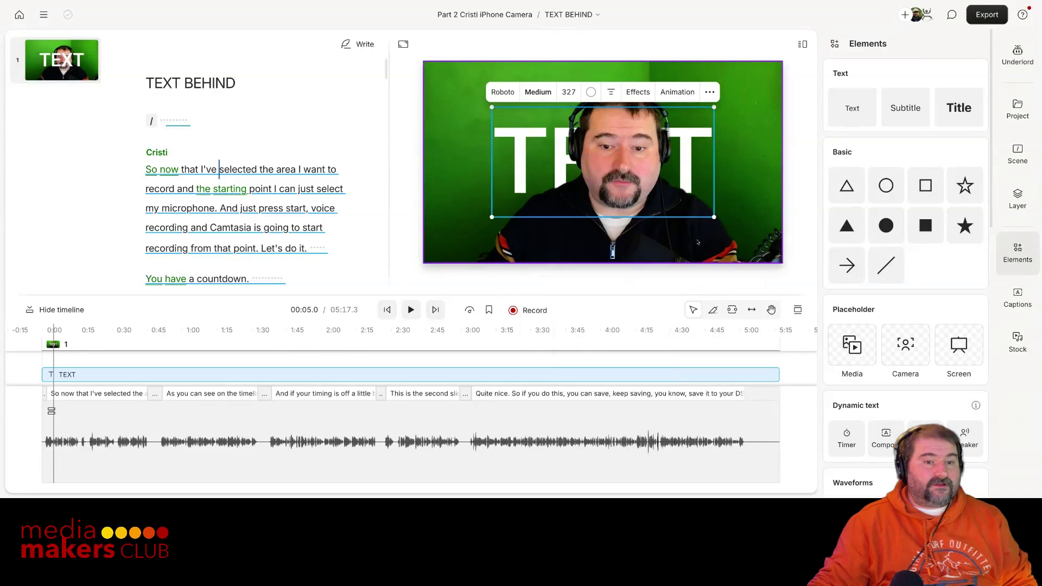
click(521, 180)
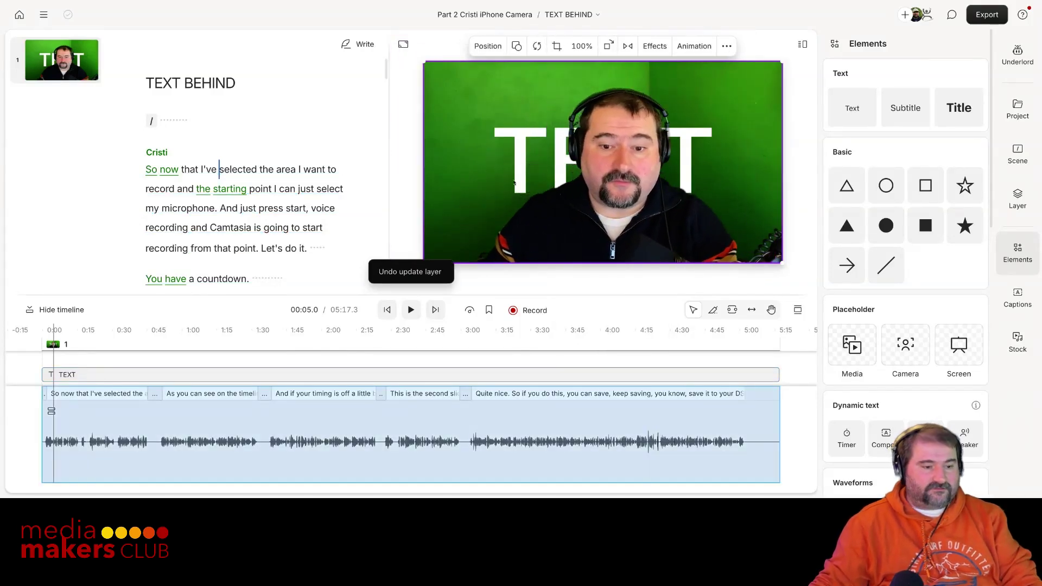
Play a short section of the video from about 1:20 to check the title behind the moving speaker
click(228, 374)
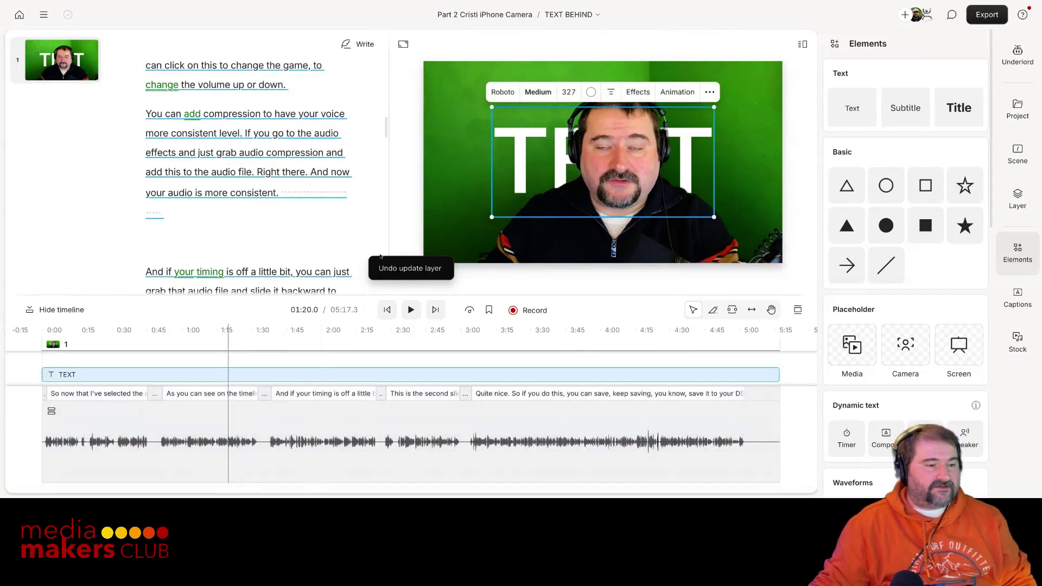
click(410, 309)
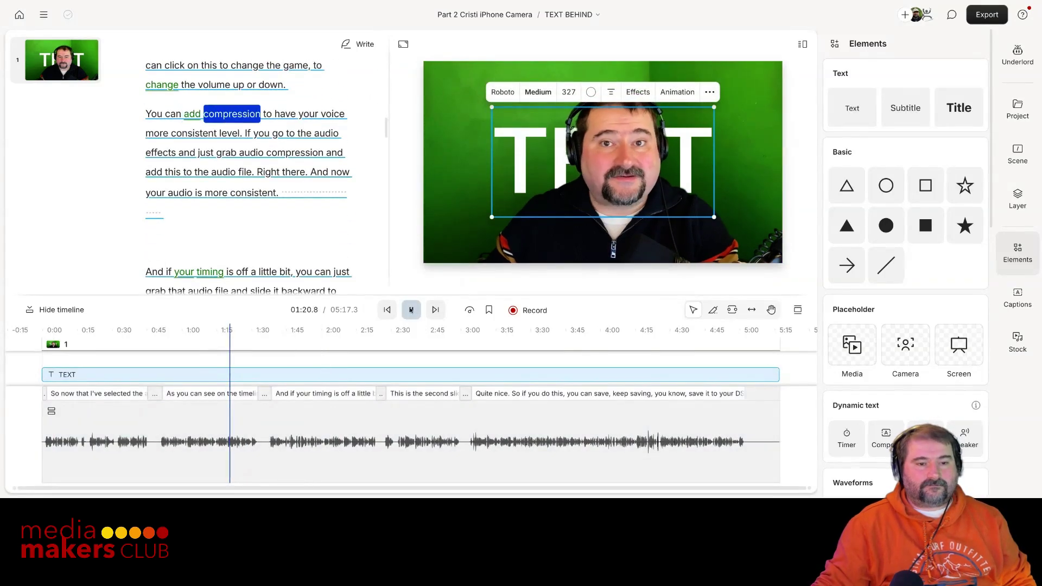
click(410, 310)
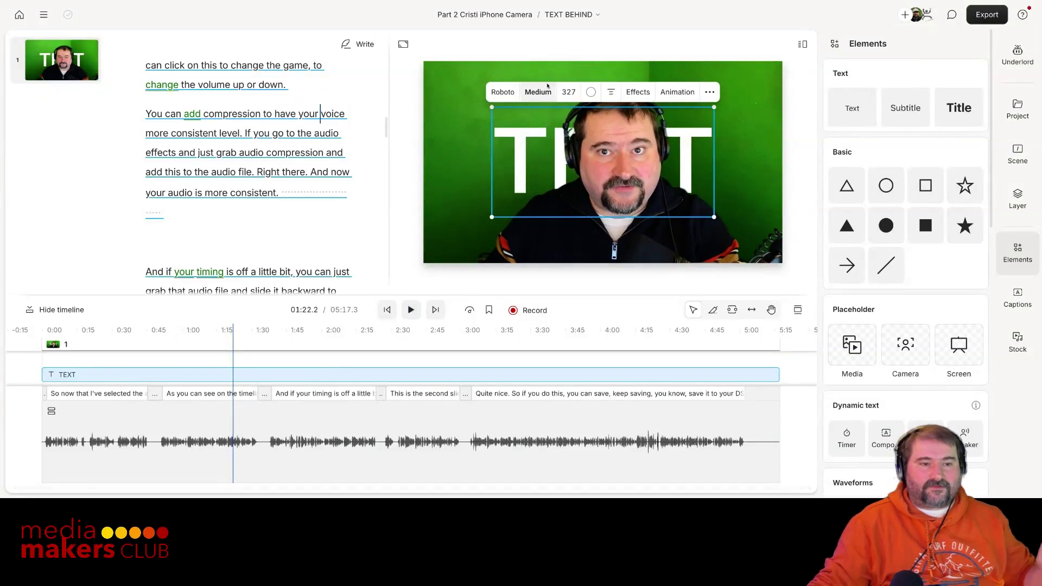
Enlarge the TEXT title to font size 414 and move the playhead to about 2:01
drag(568, 94, 661, 87)
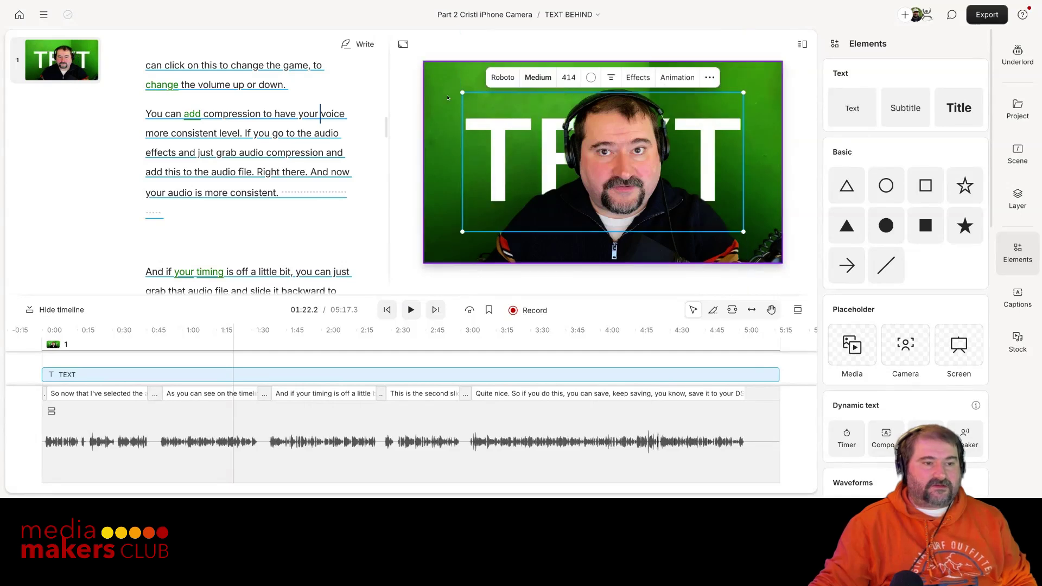
click(472, 248)
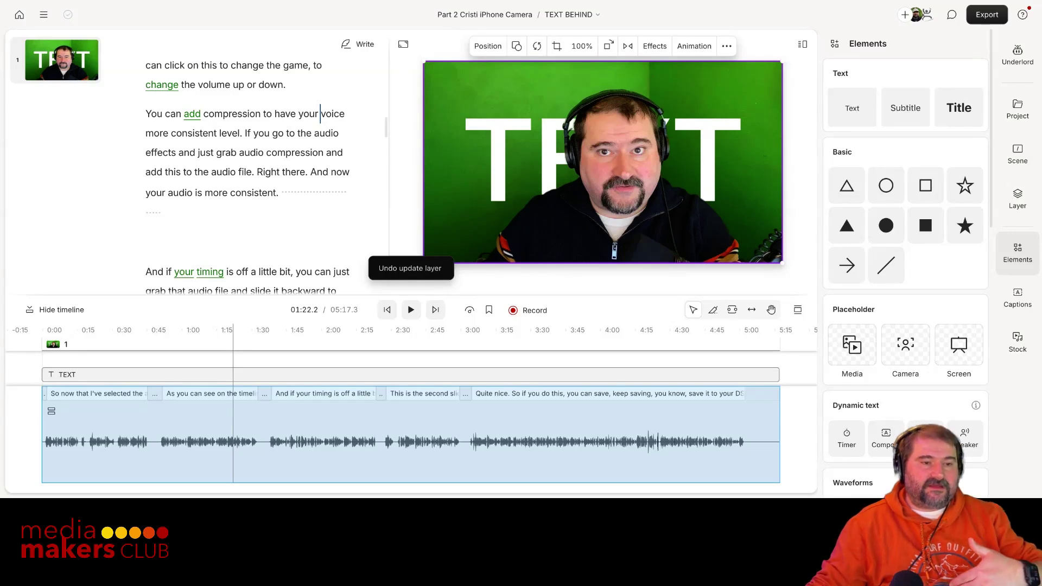
click(326, 375)
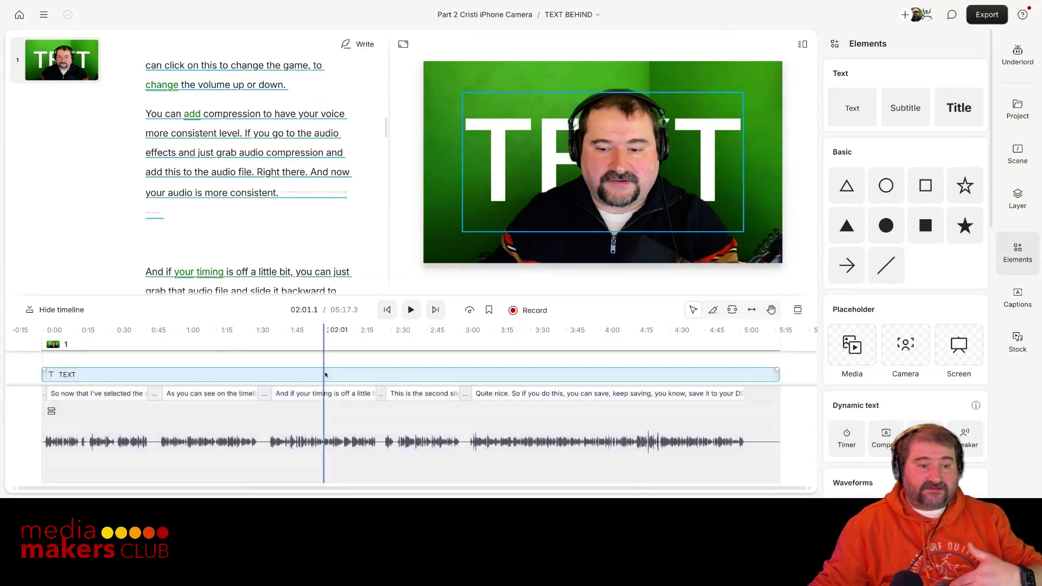
Lock the upper script layer in the scene's layer list so the title behind it can be selected
click(496, 128)
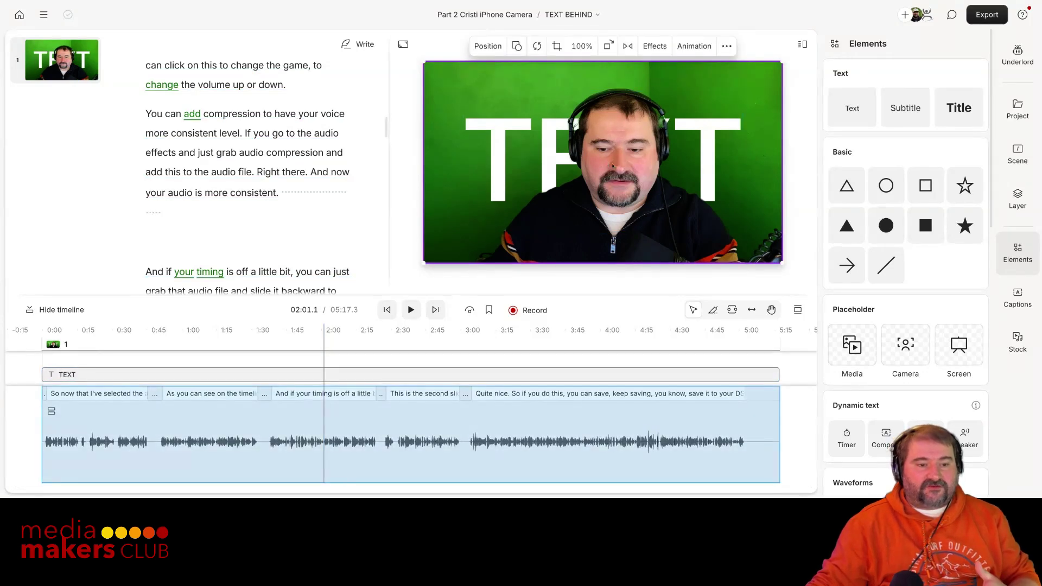
click(1018, 199)
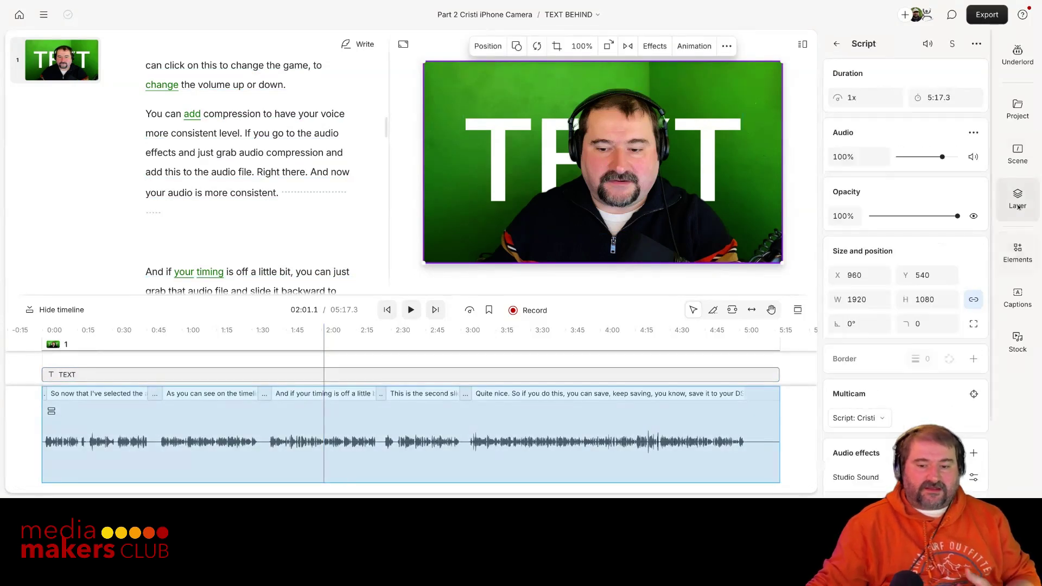
scroll(924, 380, down, 2)
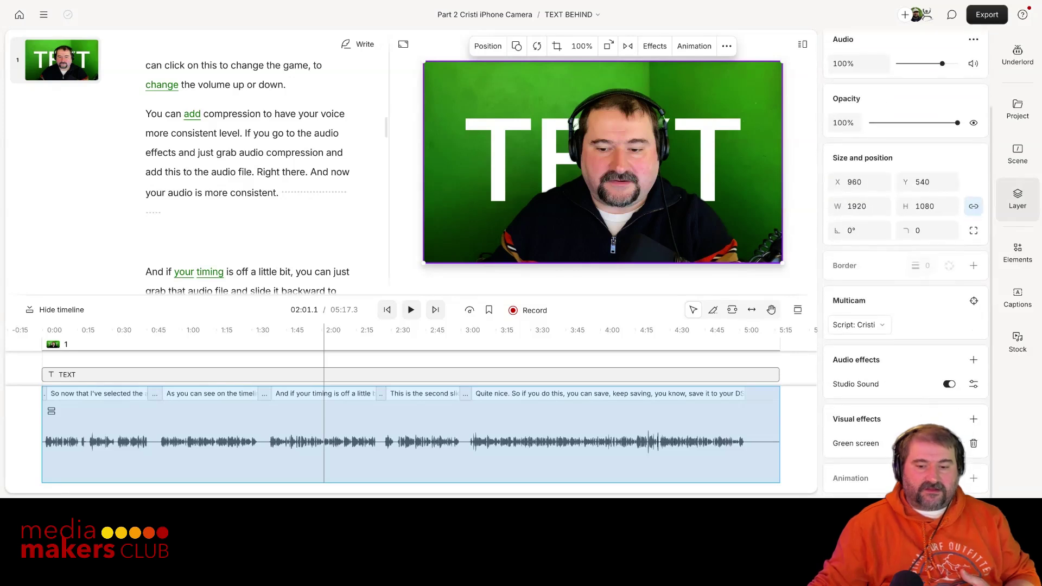
click(1026, 158)
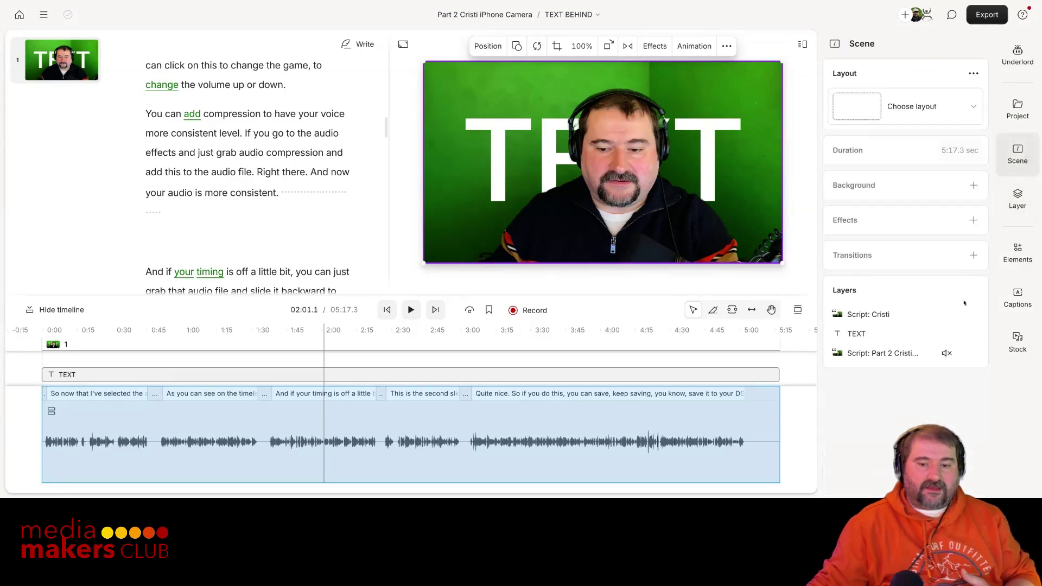
mouse_move(932, 320)
click(975, 315)
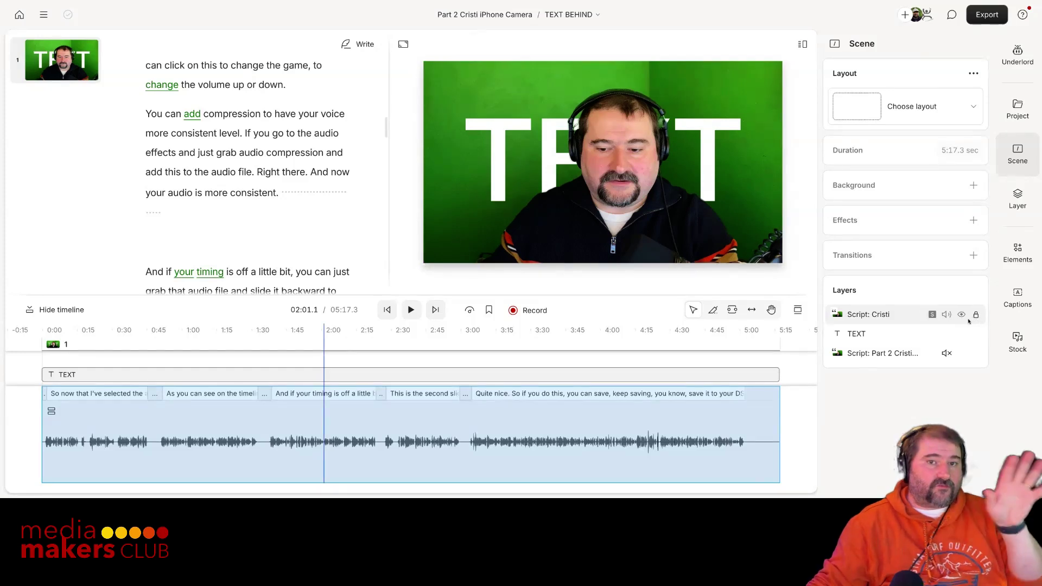
Stretch the TEXT title's box to fill the whole frame and set its font size to 472
click(571, 171)
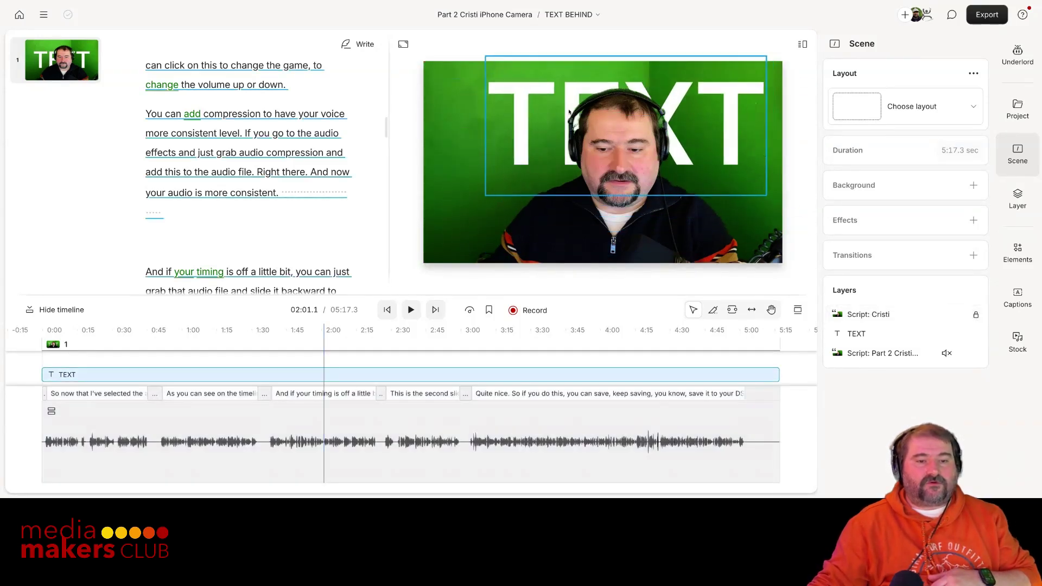
drag(571, 171, 521, 116)
drag(710, 207, 780, 261)
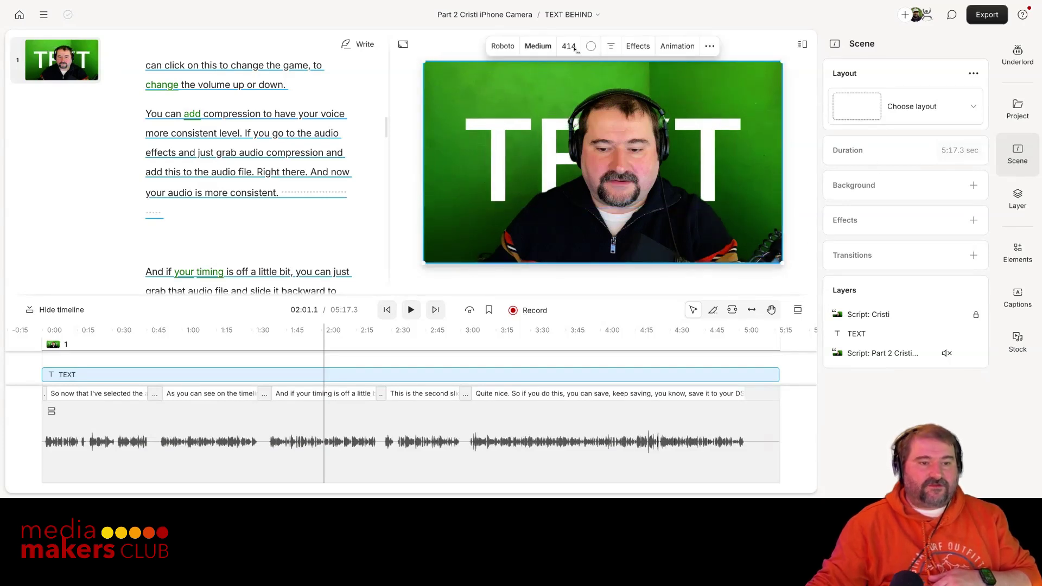
drag(576, 49, 640, 58)
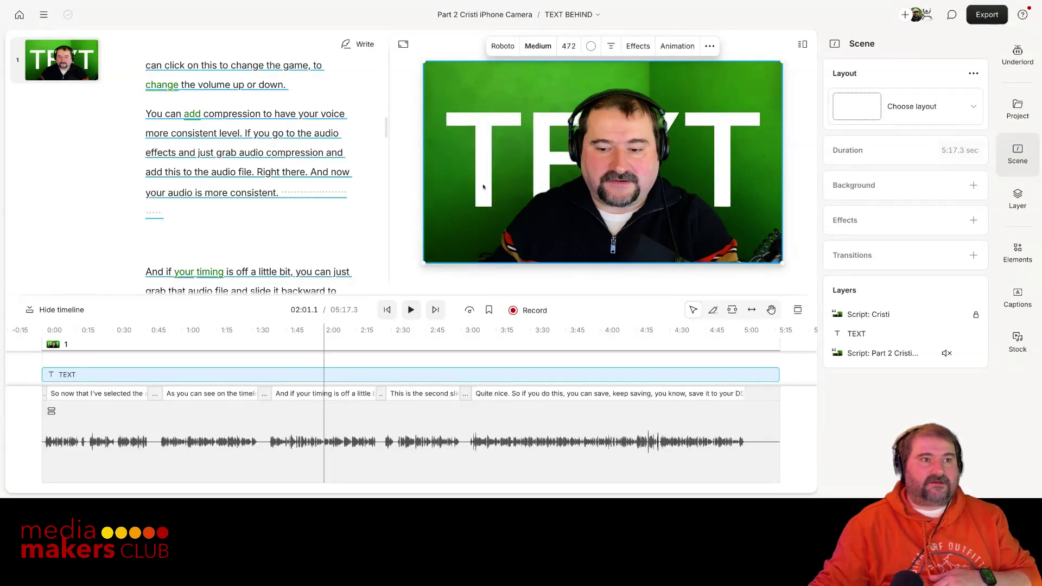
mouse_move(482, 191)
mouse_down()
mouse_move(486, 156)
mouse_move(482, 191)
mouse_up()
Select the upper script layer and add a Shadow visual effect to it
click(584, 164)
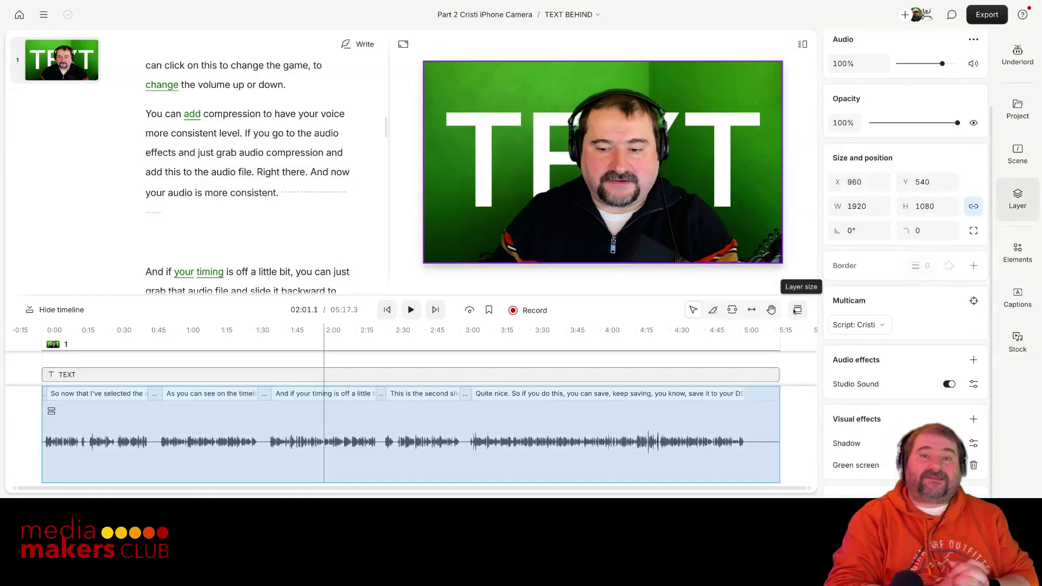